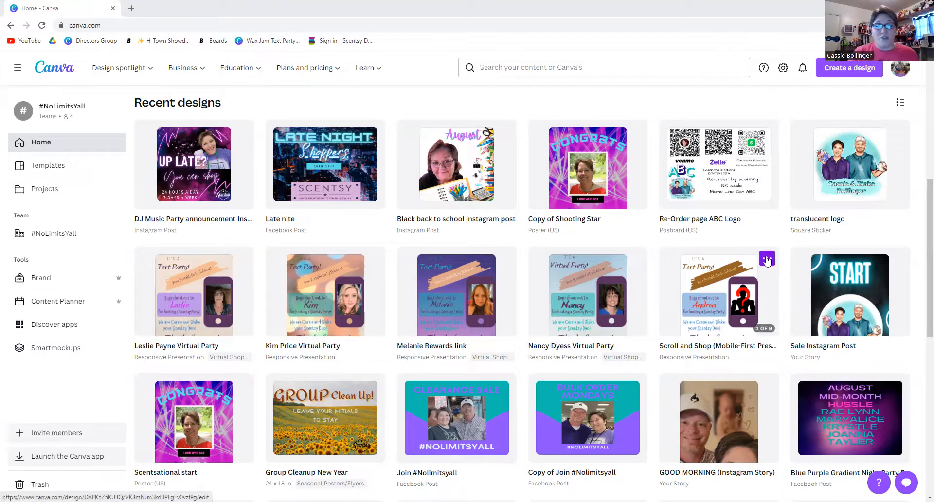
Duplicate the Scroll and Shop presentation from its card's options menu.
left_click(767, 259)
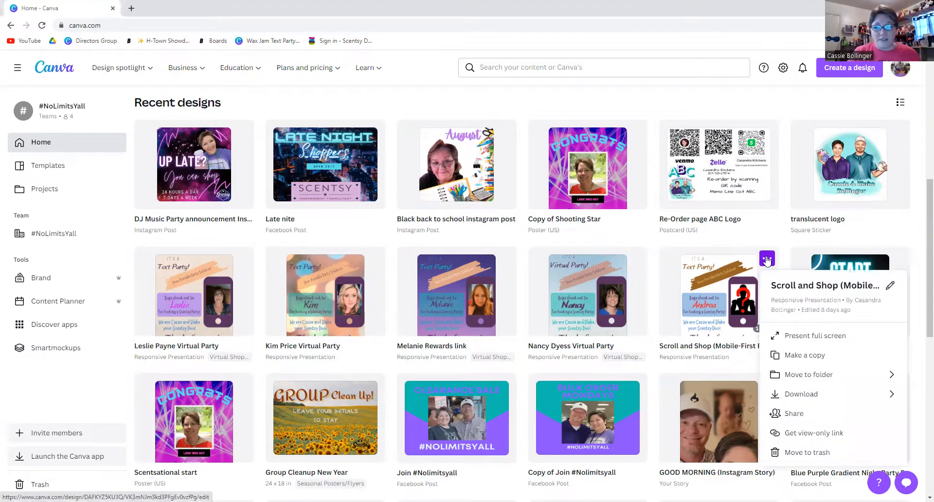
left_click(796, 355)
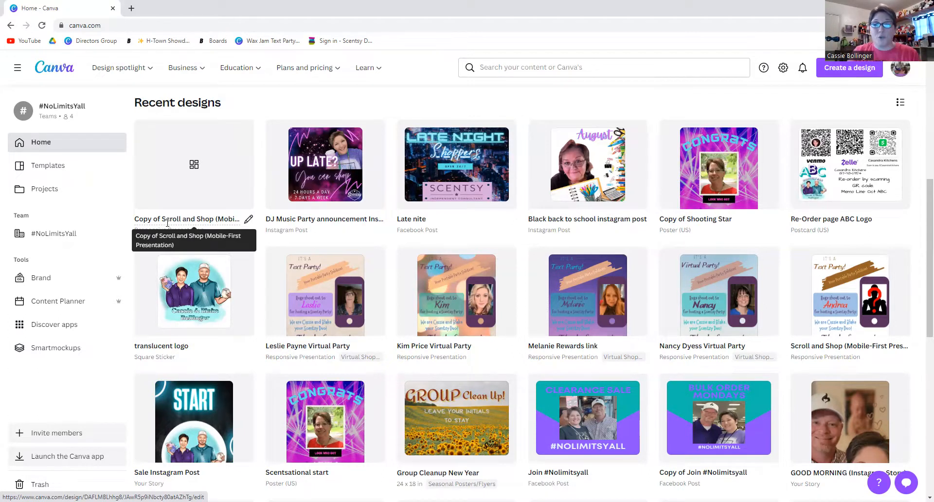
Open 'Copy of Scroll and Shop (Mobile-First Presentation)' in the editor.
left_click(181, 161)
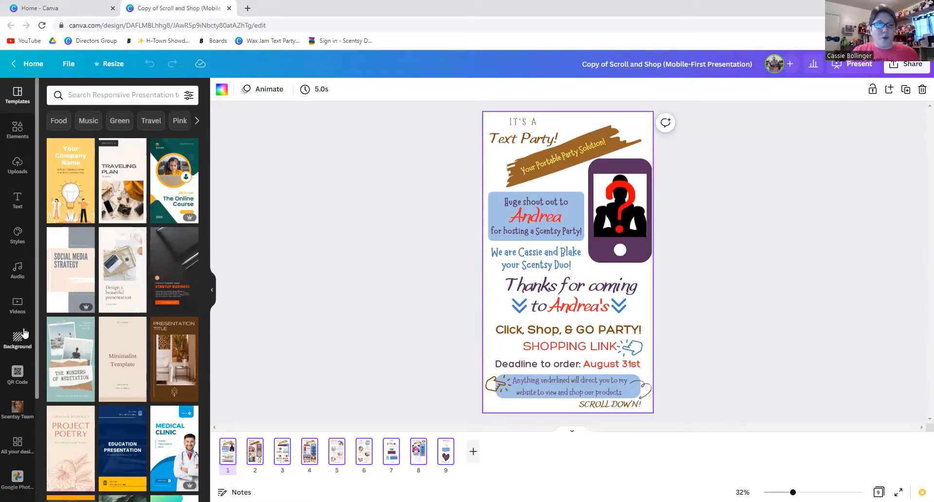
Show the full list of recently used backgrounds in the Background panel.
left_click(18, 341)
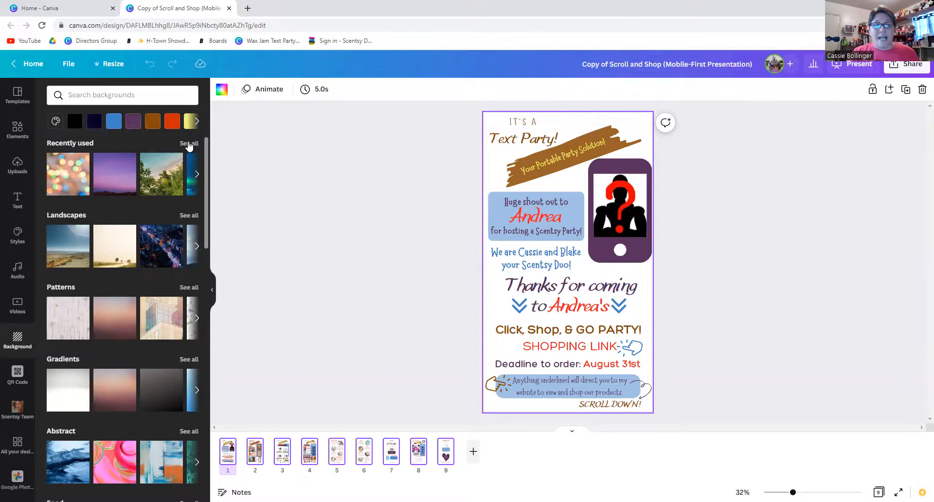
left_click(189, 144)
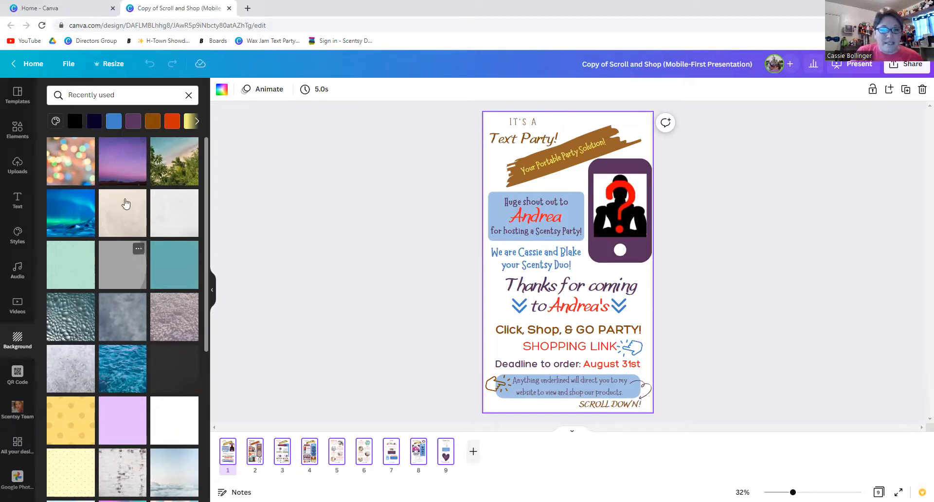
Set page 1's background to the beige texture after briefly trying the purple sunset photo.
left_click(127, 228)
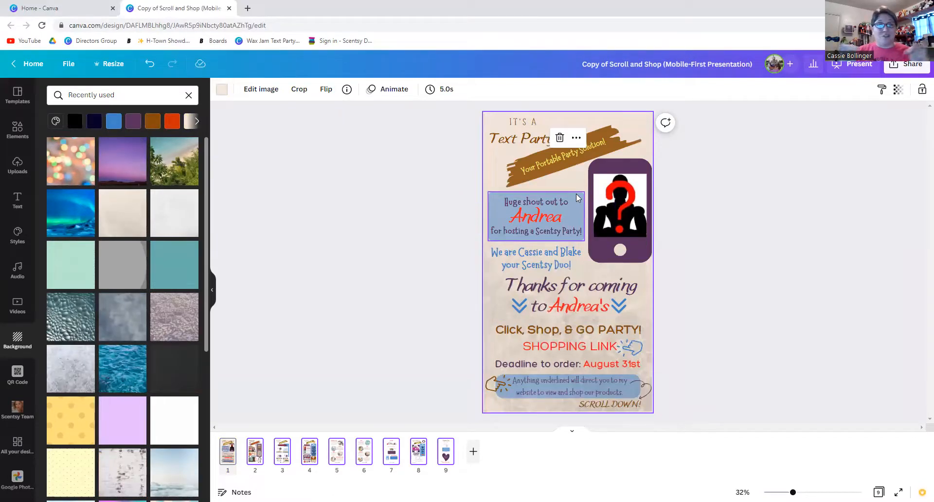
left_click(125, 169)
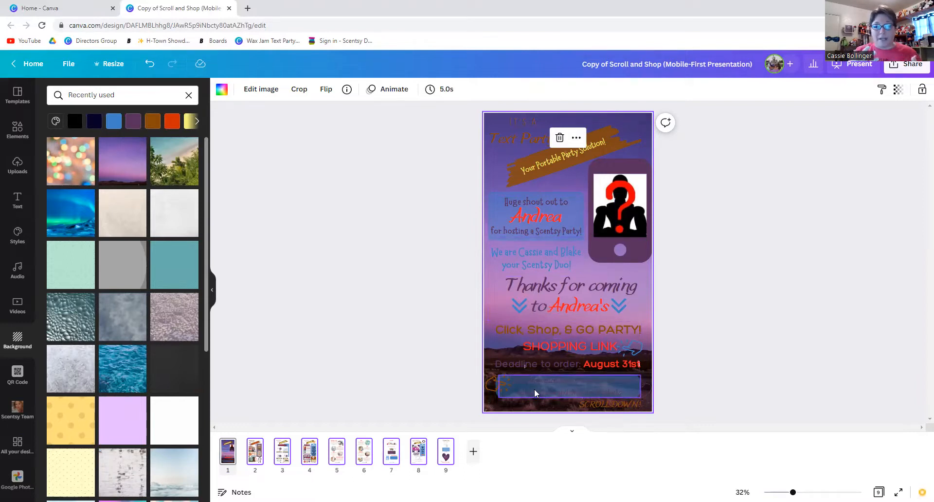
left_click(127, 212)
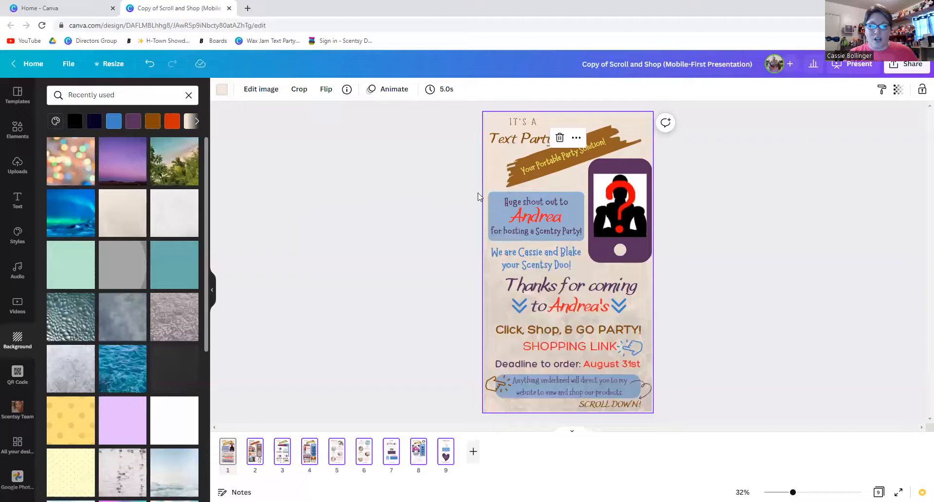
Recolour the blue shout-out box dark purple and change that blue to purple on all pages.
left_click(580, 196)
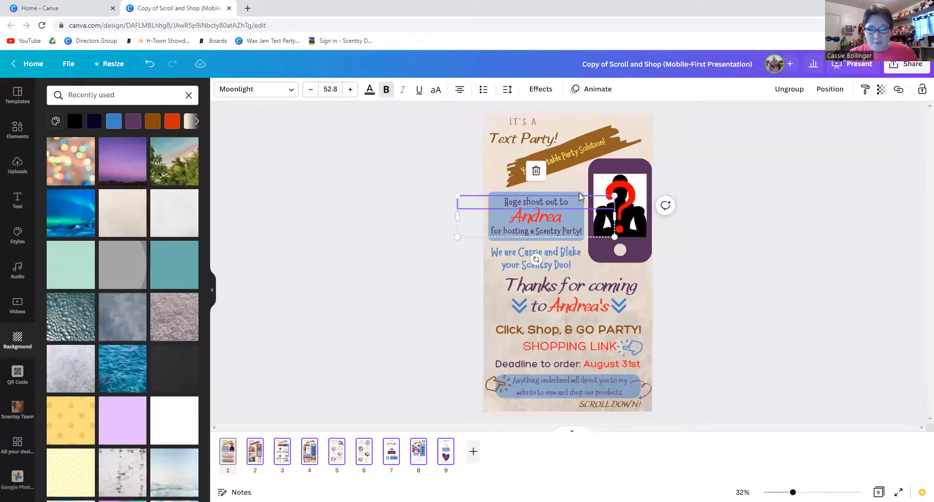
left_click(578, 192)
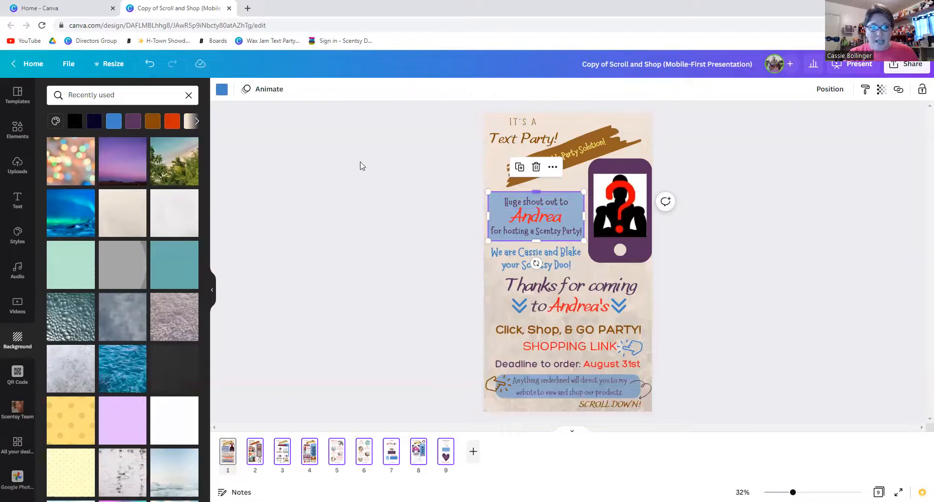
left_click(222, 91)
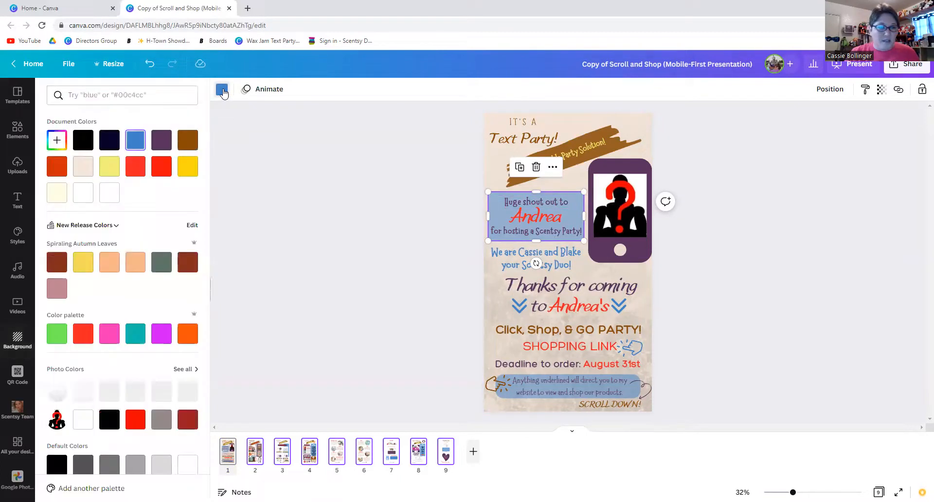
left_click(161, 146)
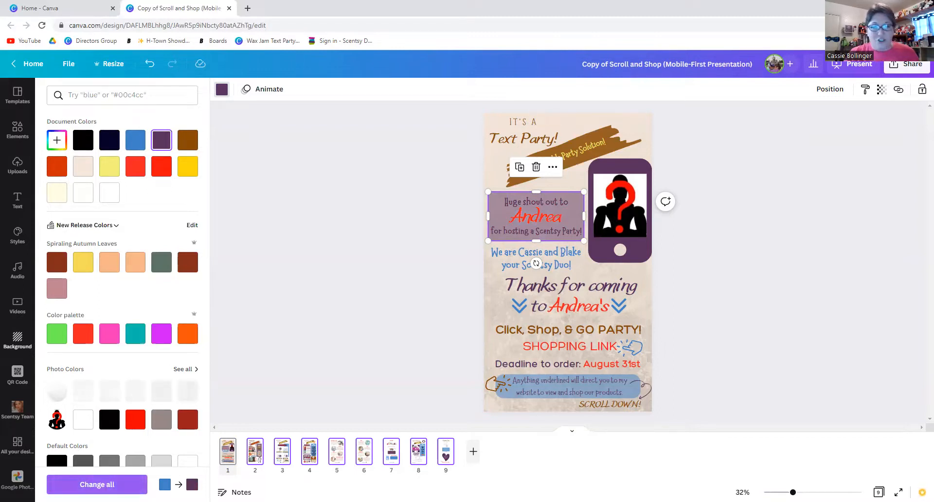
left_click(97, 485)
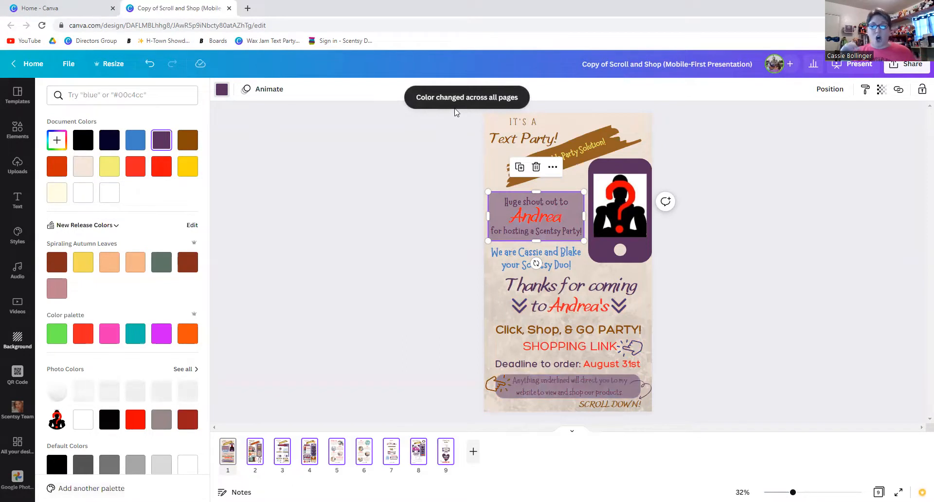
left_click(419, 203)
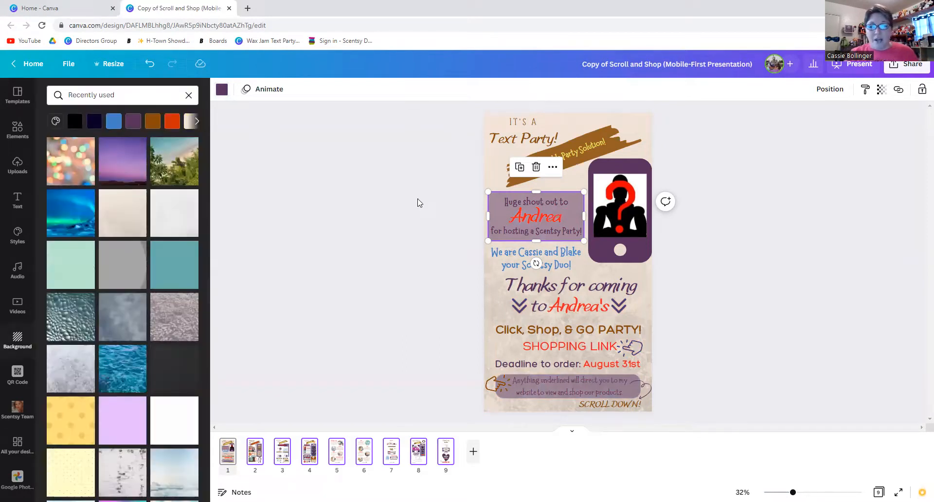
scroll(419, 203, "down", 2)
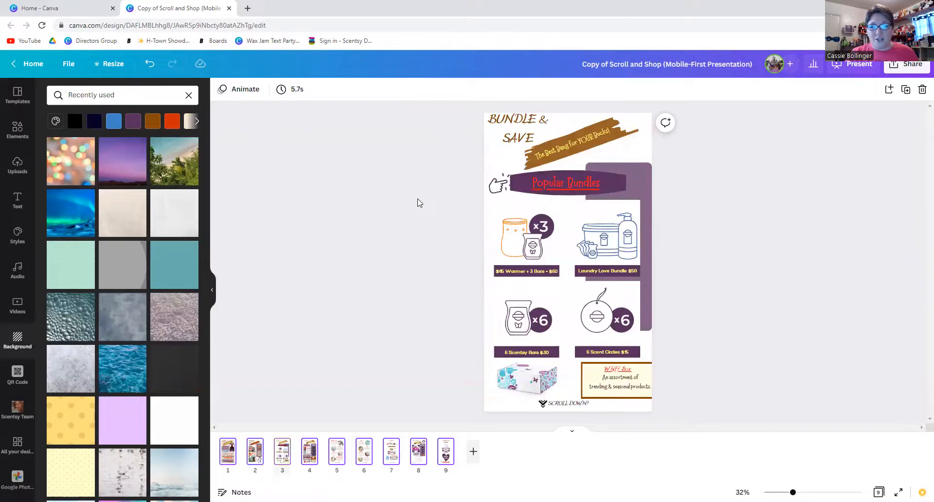
scroll(420, 203, "down", 1)
scroll(419, 203, "down", 1)
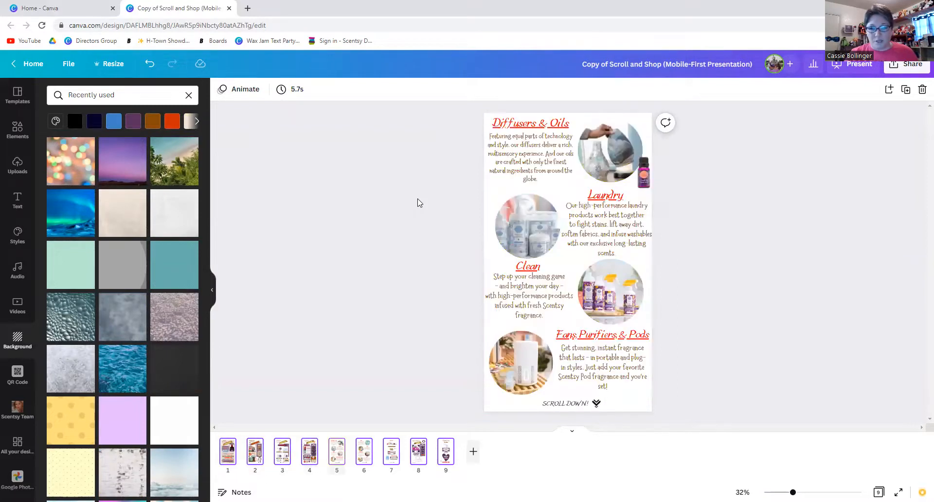
scroll(419, 203, "down", 1)
scroll(419, 203, "down", 1)
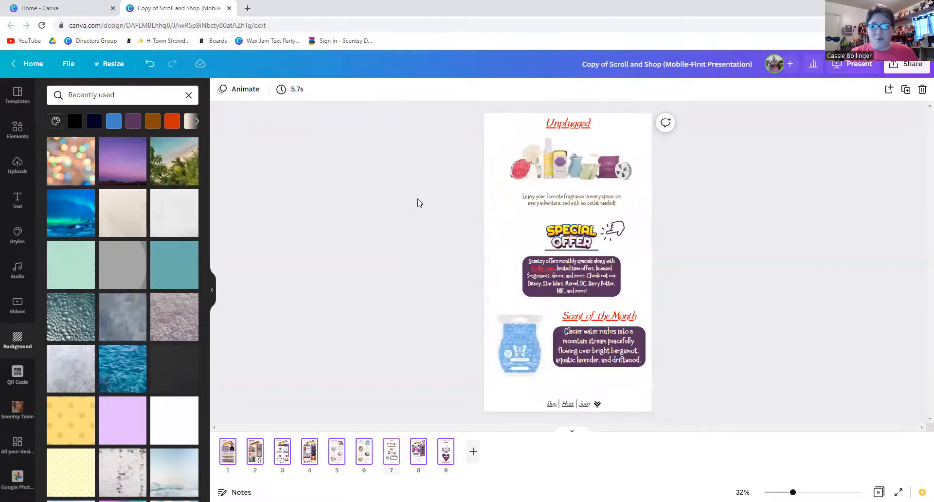
scroll(419, 203, "down", 1)
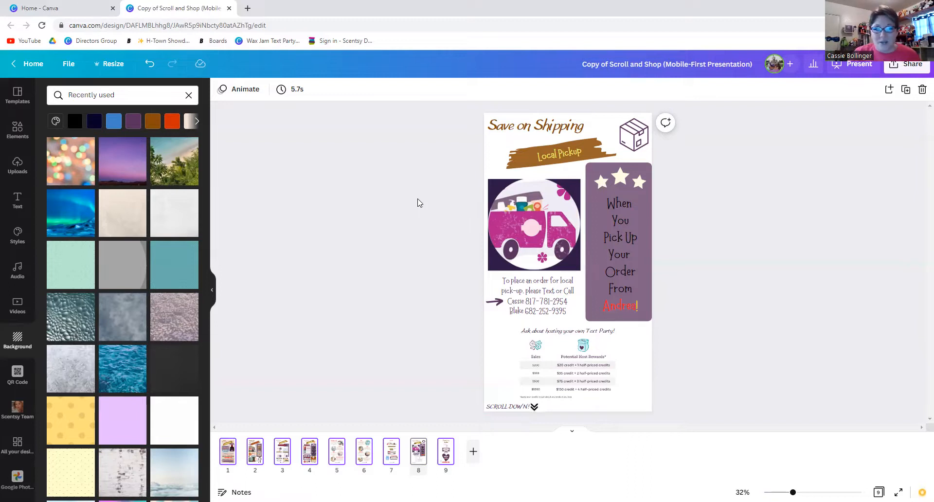
scroll(419, 203, "up", 4)
scroll(420, 202, "up", 3)
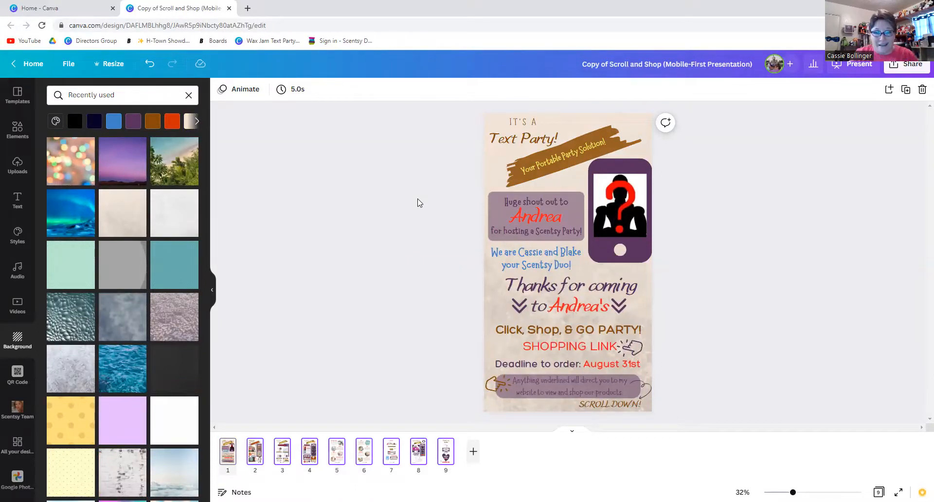
Recolour the brown brush-stroke banner peach.
left_click(610, 130)
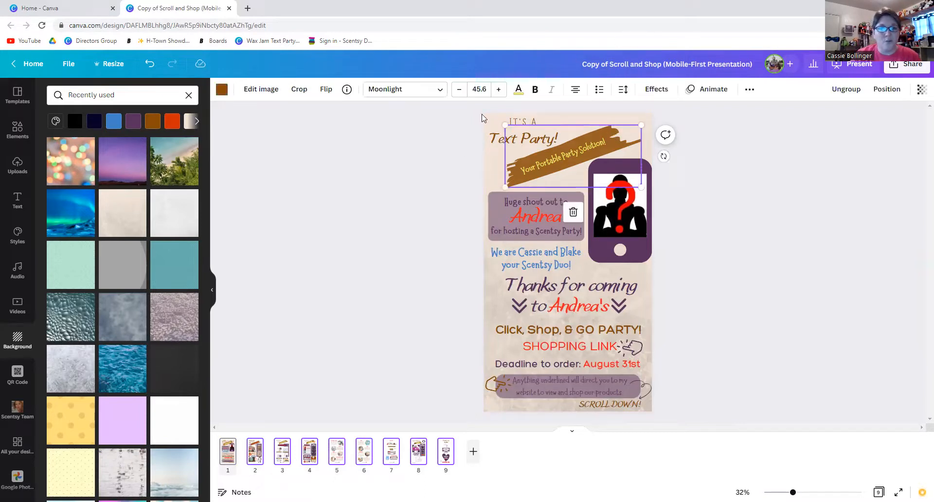
left_click(221, 89)
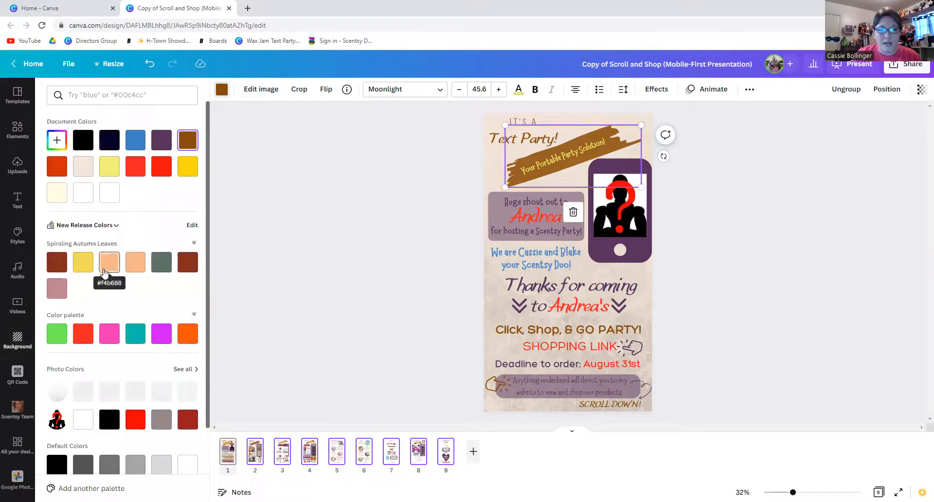
left_click(104, 271)
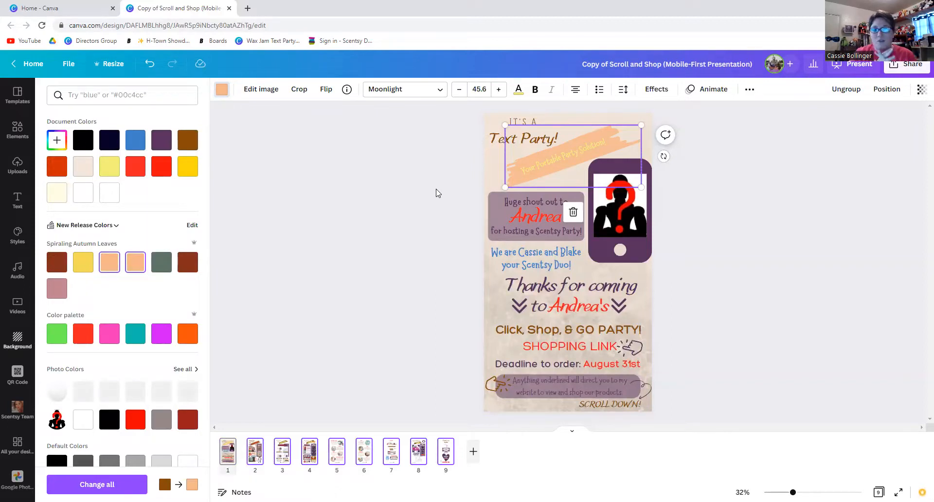
Make the 'Your Portable Party Solution!' slogan text teal.
left_click(562, 156)
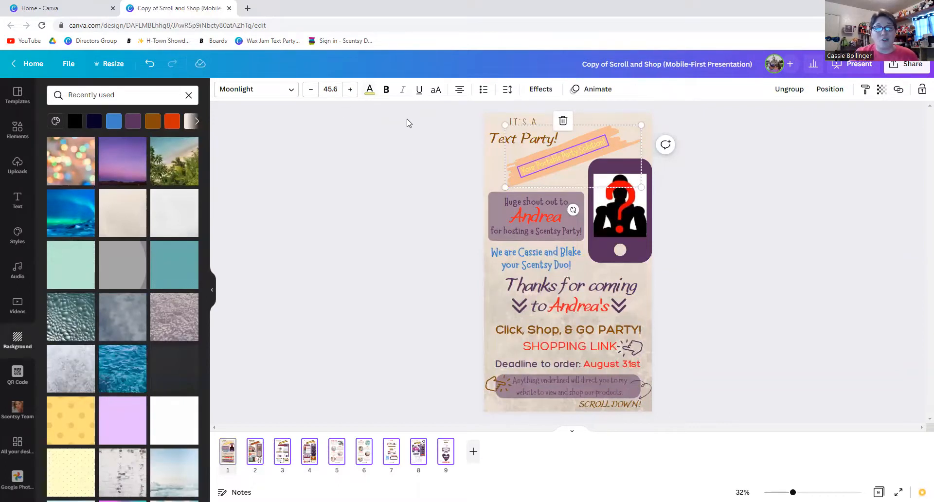
left_click(369, 92)
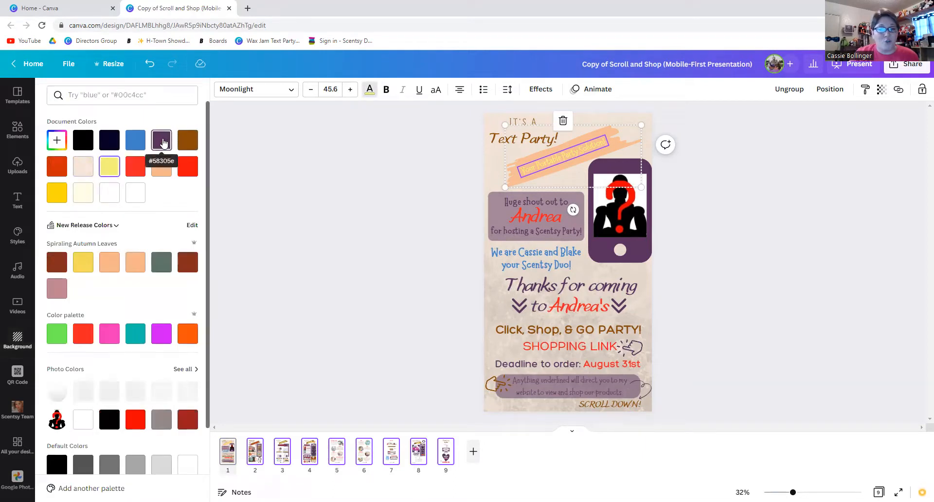
left_click(135, 336)
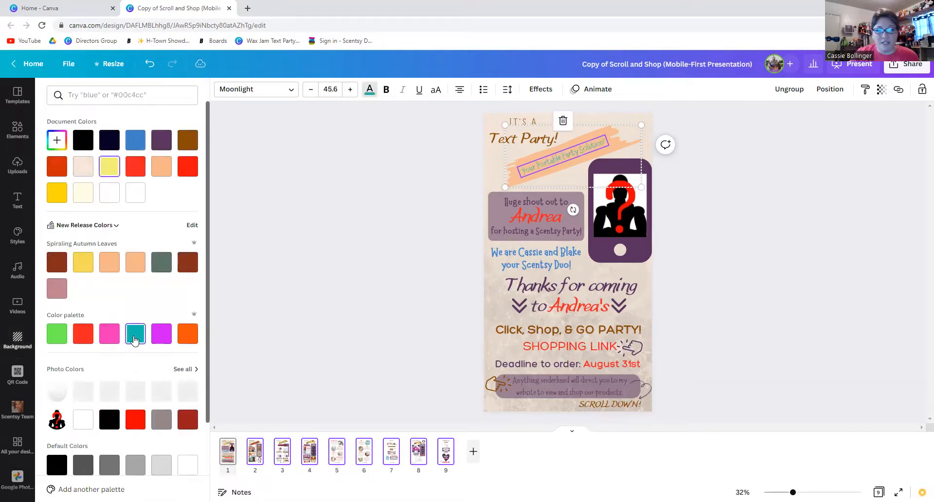
left_click(303, 229)
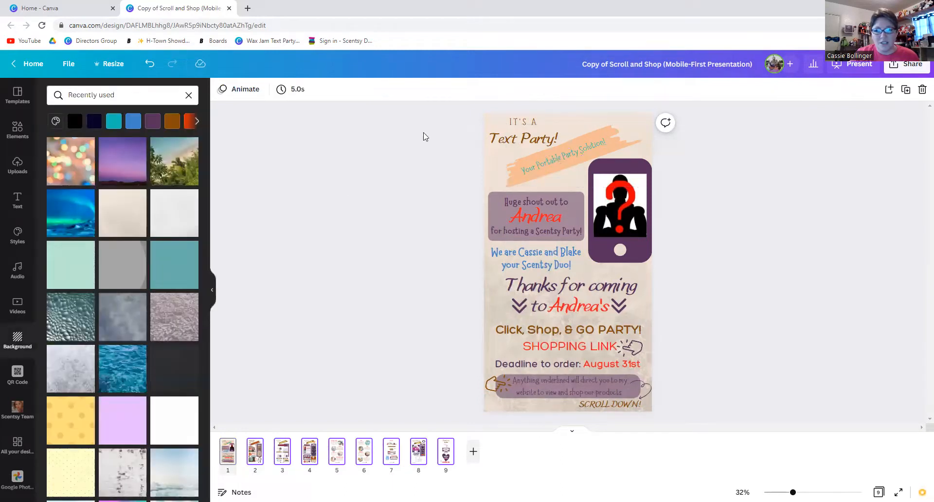
Make the 'IT'S A' and 'Text Party!' headings teal, replacing brown with teal on every page.
left_click(504, 121)
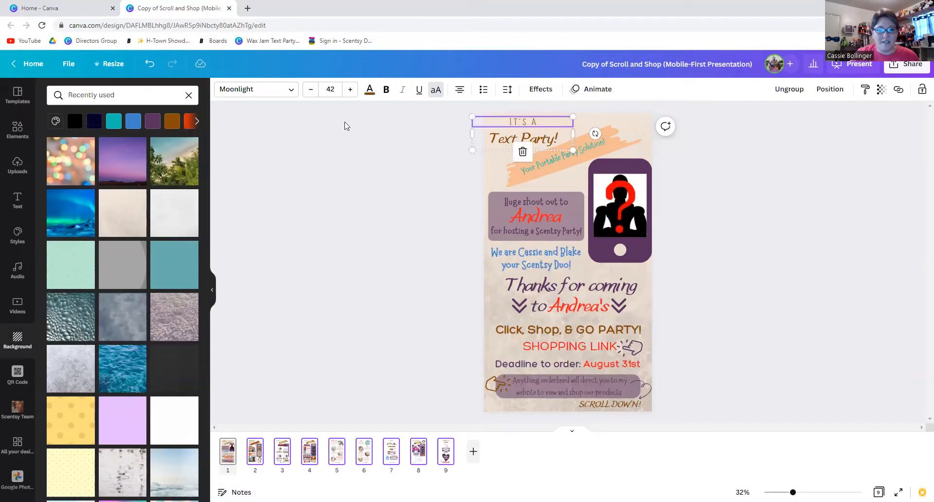
left_click(370, 90)
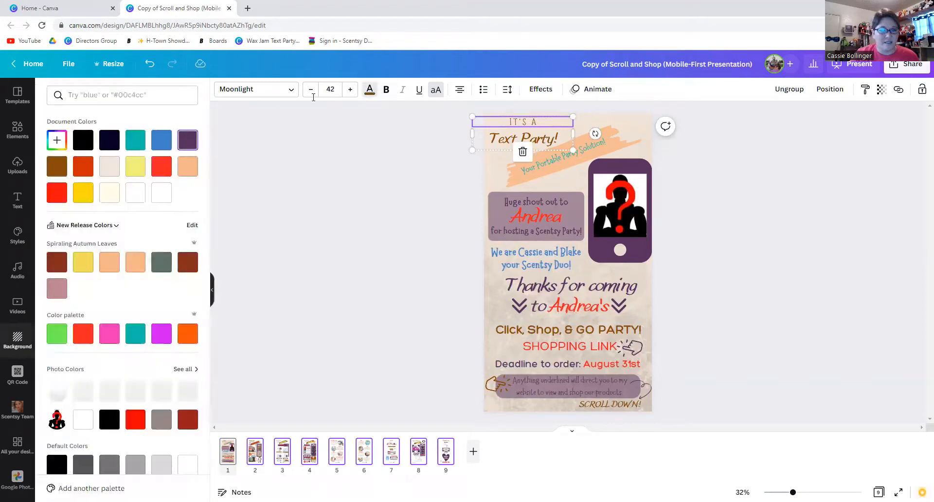
left_click(135, 140)
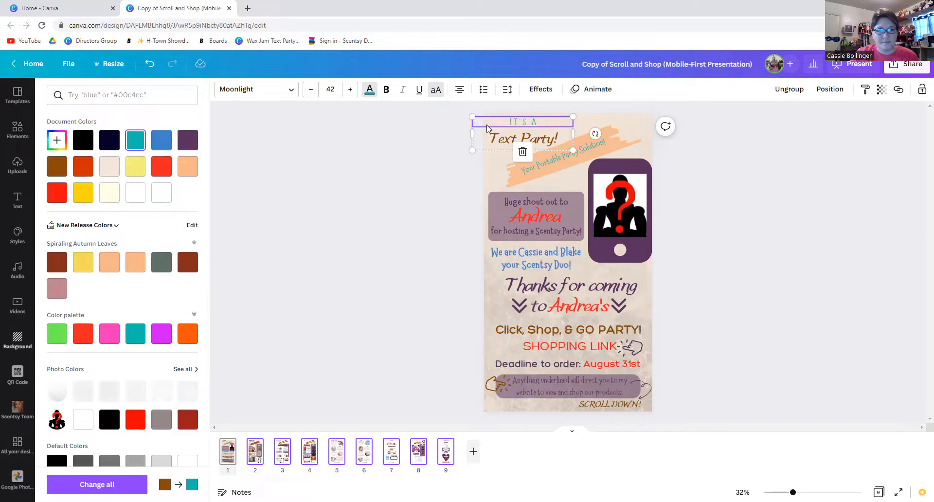
left_click(523, 139)
left_click(136, 140)
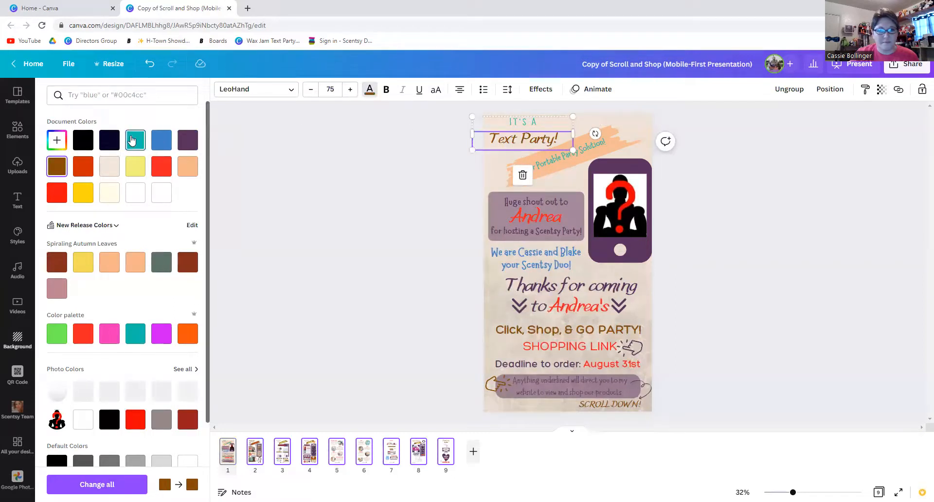
left_click(101, 484)
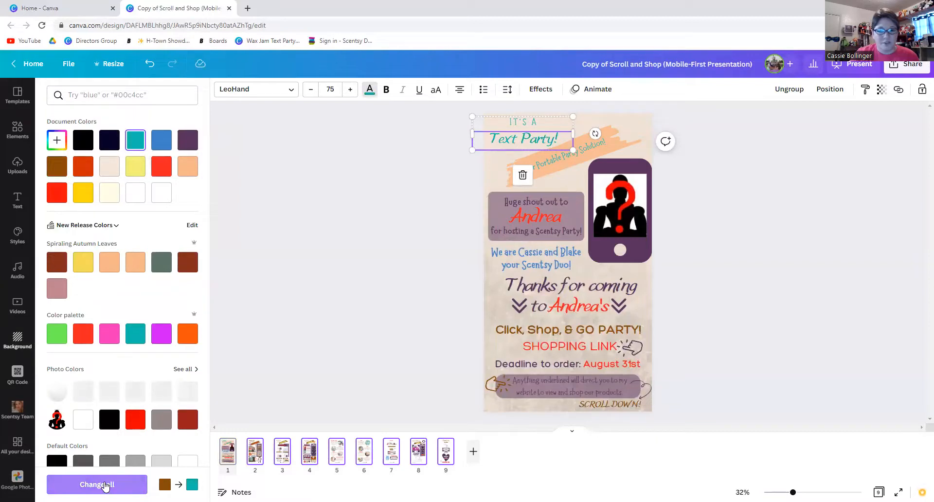
left_click(370, 347)
scroll(369, 346, "down", 1)
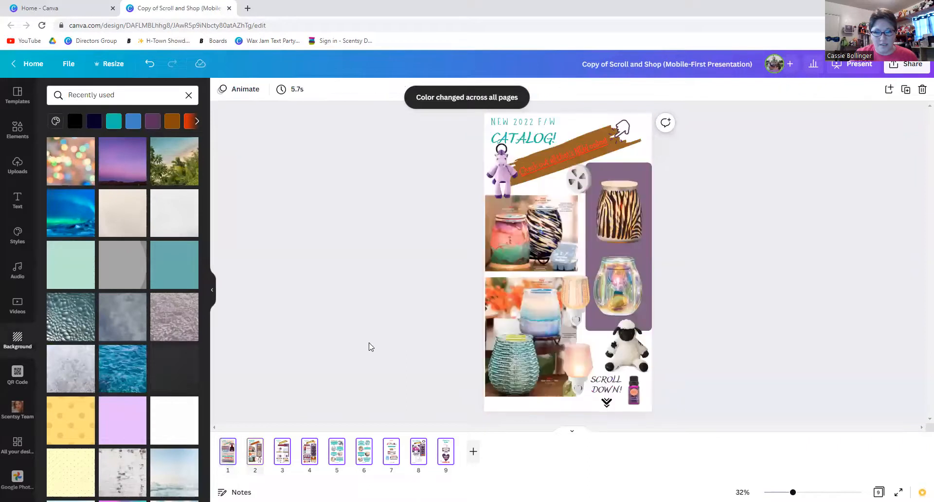
scroll(369, 346, "down", 1)
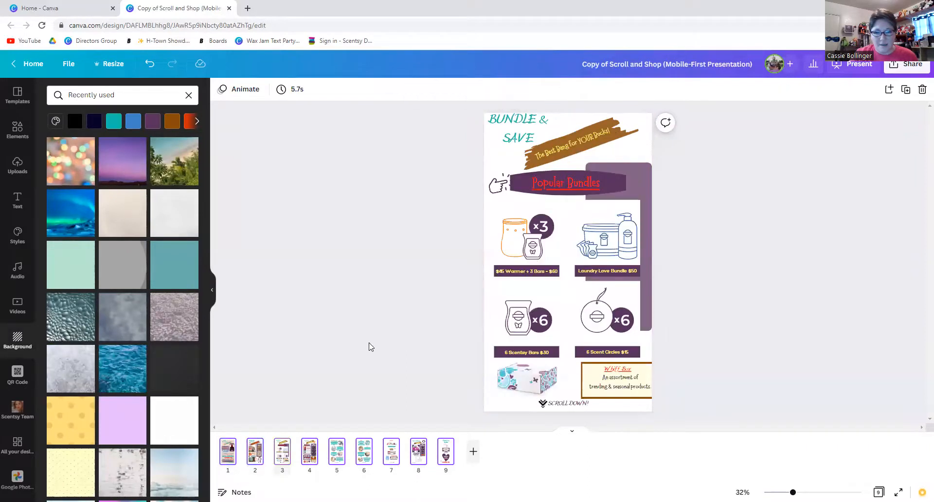
scroll(369, 347, "down", 1)
scroll(370, 347, "down", 1)
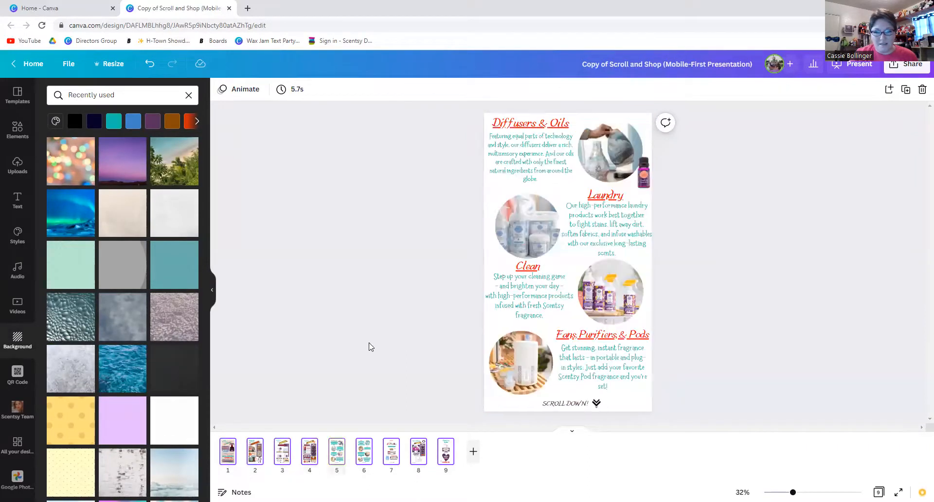
scroll(370, 347, "down", 1)
scroll(370, 346, "down", 1)
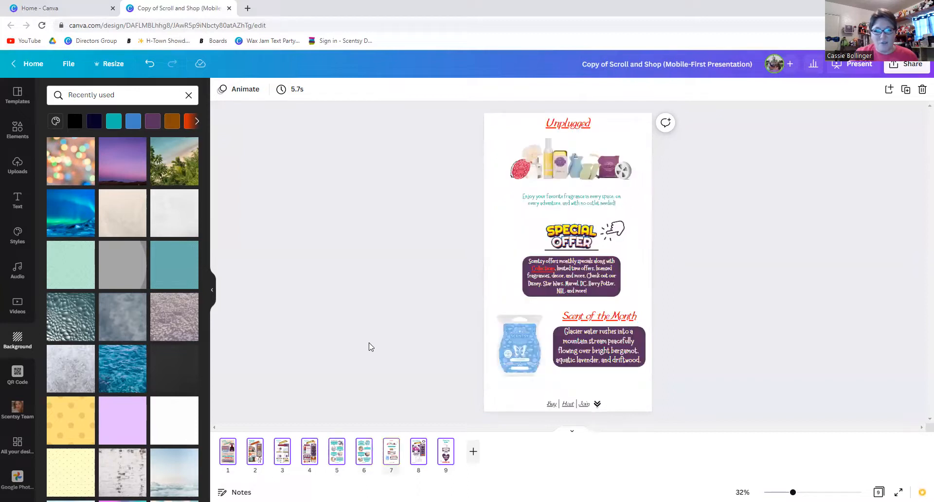
scroll(369, 346, "down", 1)
scroll(369, 347, "down", 1)
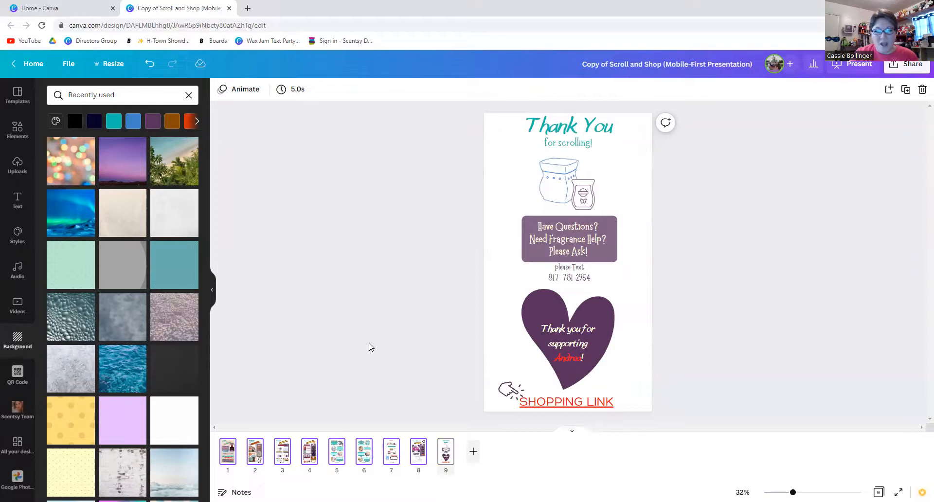
scroll(369, 347, "up", 6)
scroll(369, 347, "up", 2)
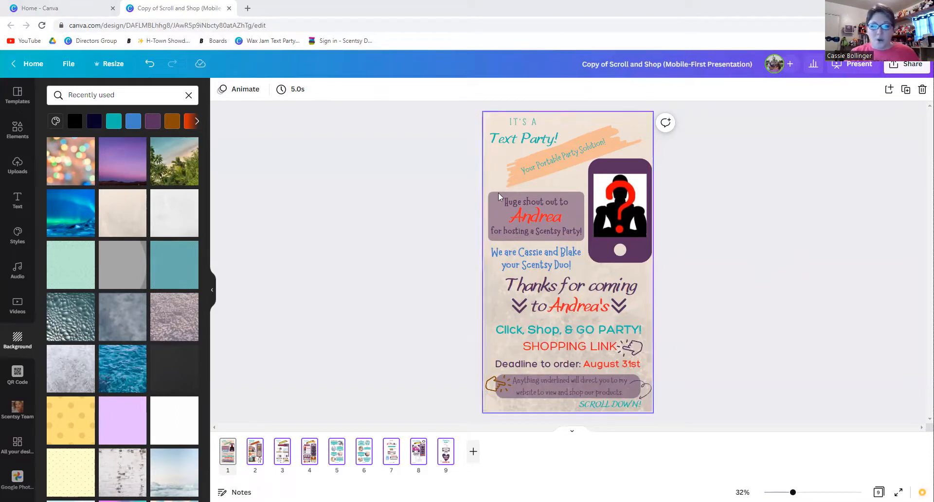
Replace the host's name in the shout-out box with the new host's name.
left_click(515, 218)
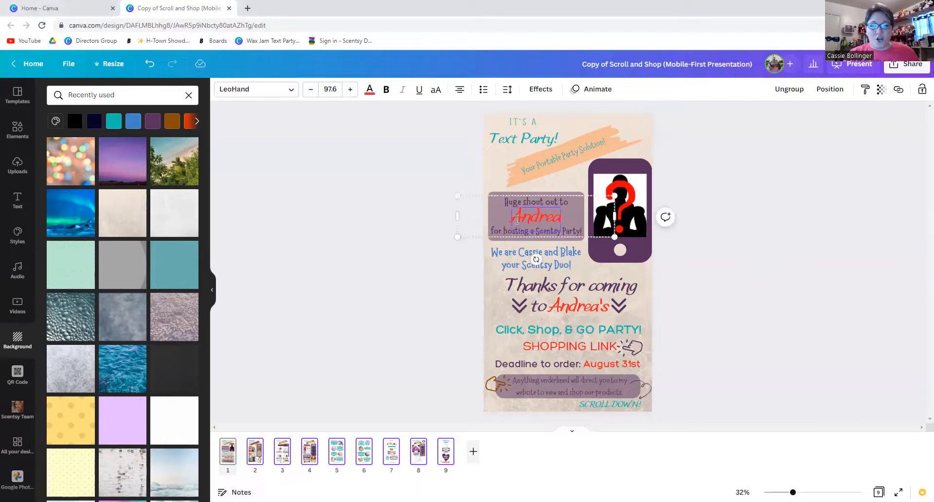
double_click(516, 219)
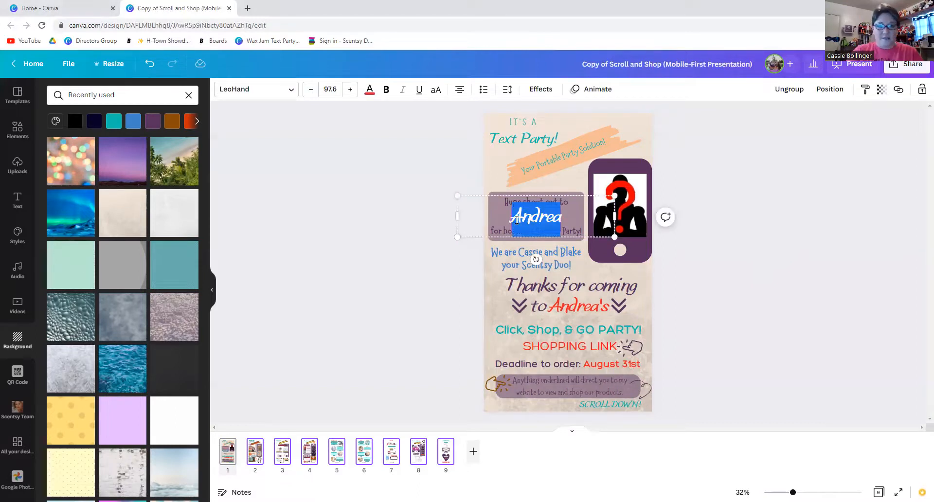
type("Sus")
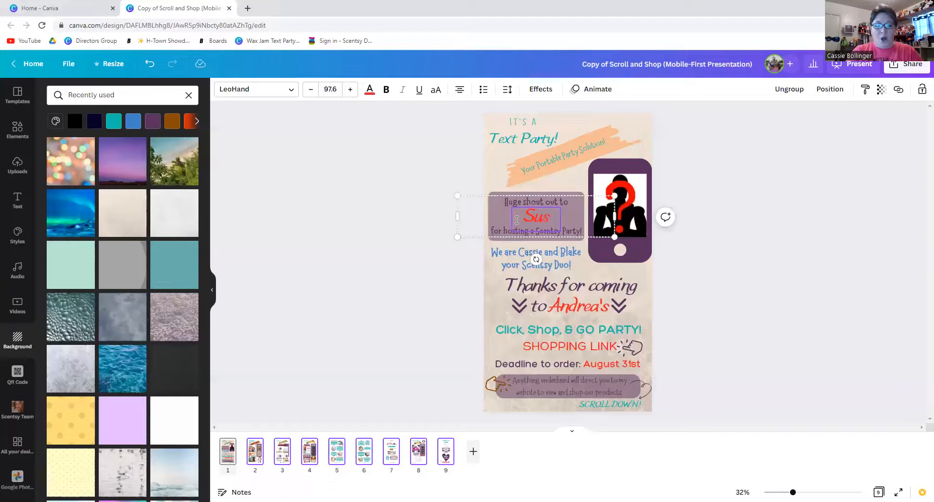
key("BackSpace")
type("zie")
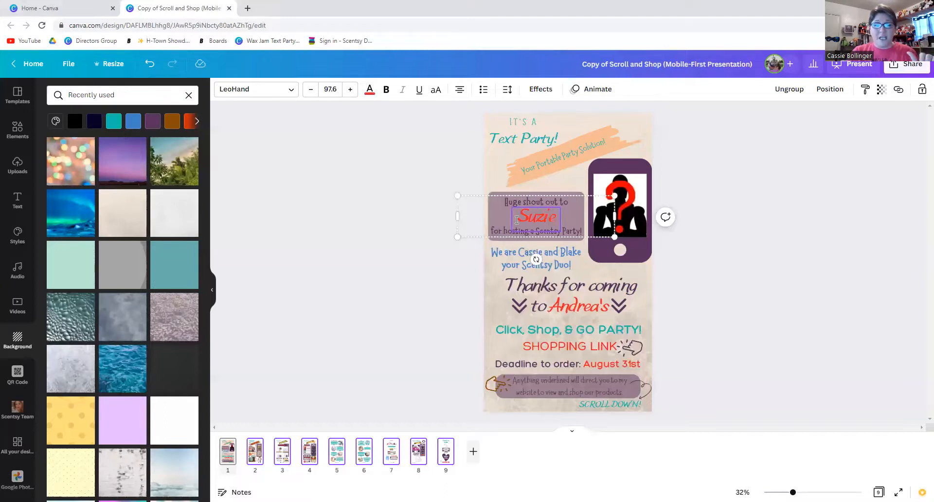
Colour the new host's name teal, then select the SHOPPING LINK text.
left_click(370, 89)
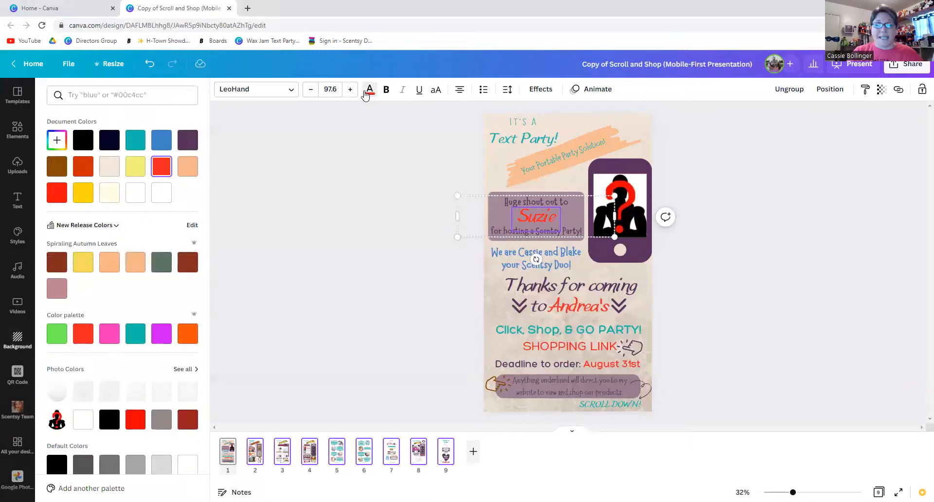
left_click(135, 140)
left_click(381, 239)
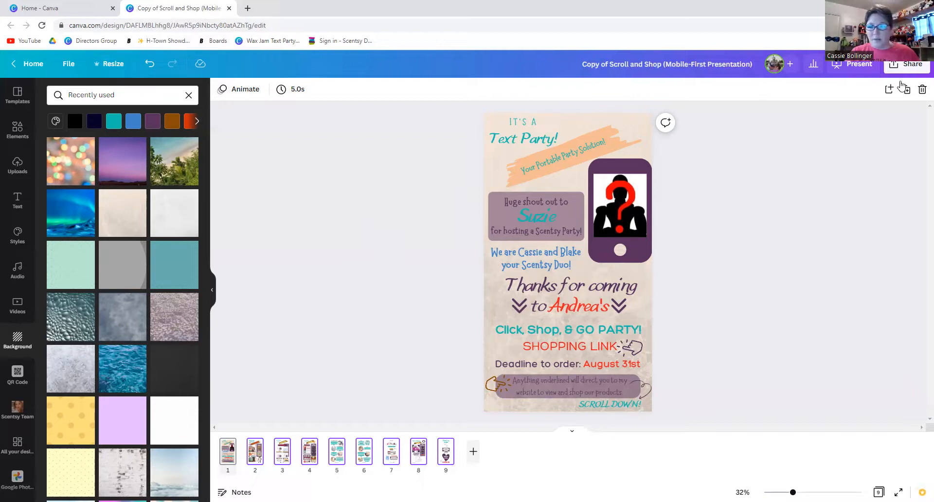
left_click(552, 344)
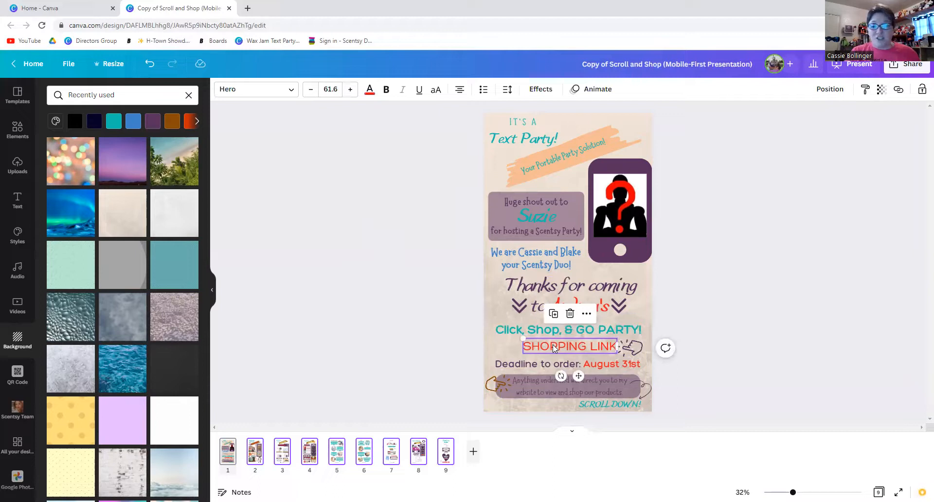
Link the SHOPPING LINK text to the pasted Scentsy shop web address.
left_click(899, 92)
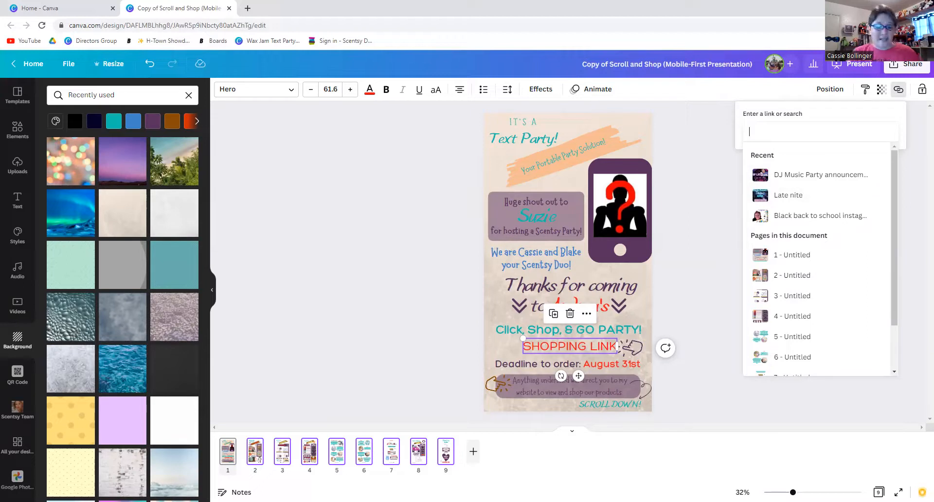
key("alt+Tab")
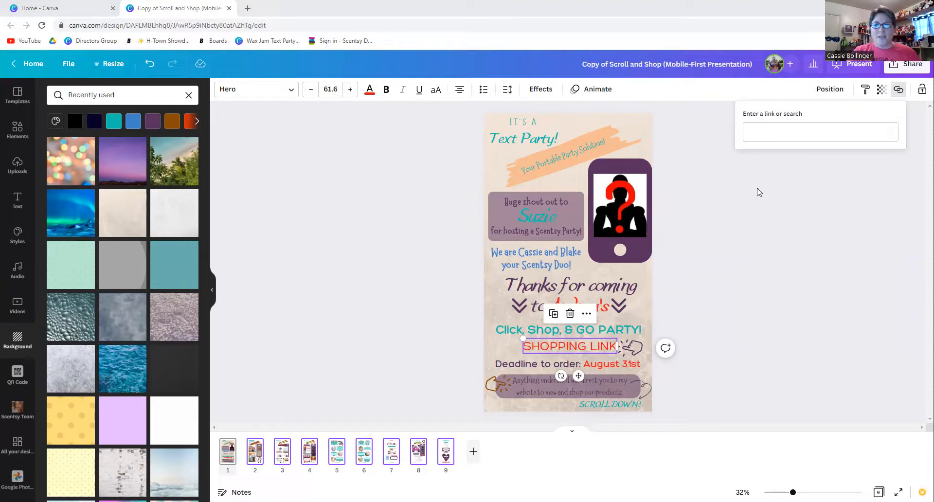
left_click(781, 132)
key("Return")
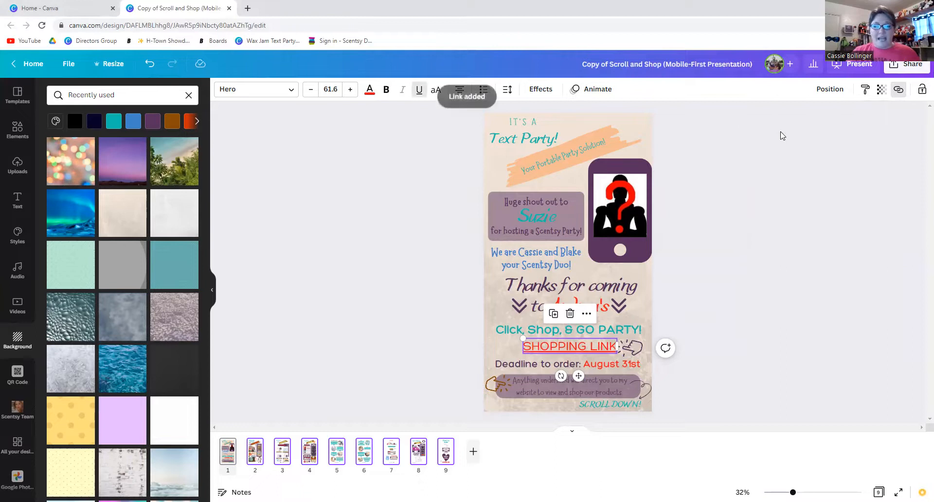
left_click(745, 223)
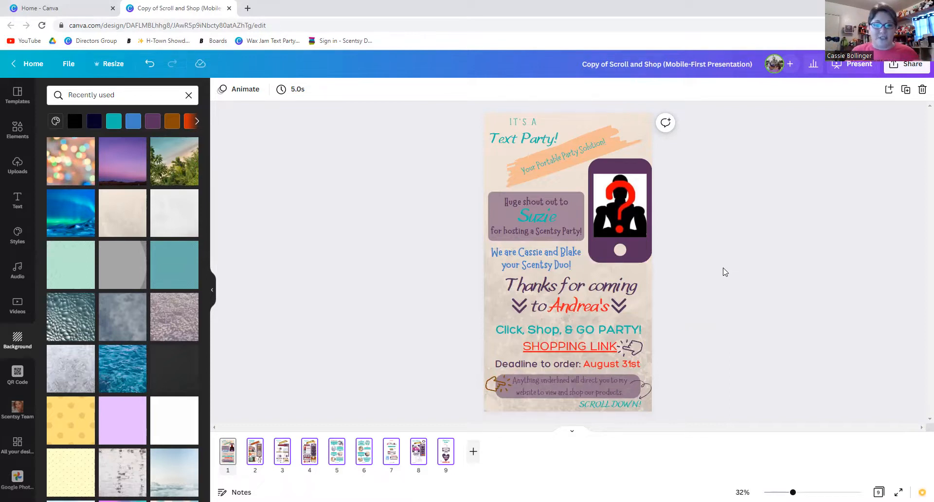
Recolour the pointing-hand graphic beside the bottom note panel from brown to teal.
left_click(489, 384)
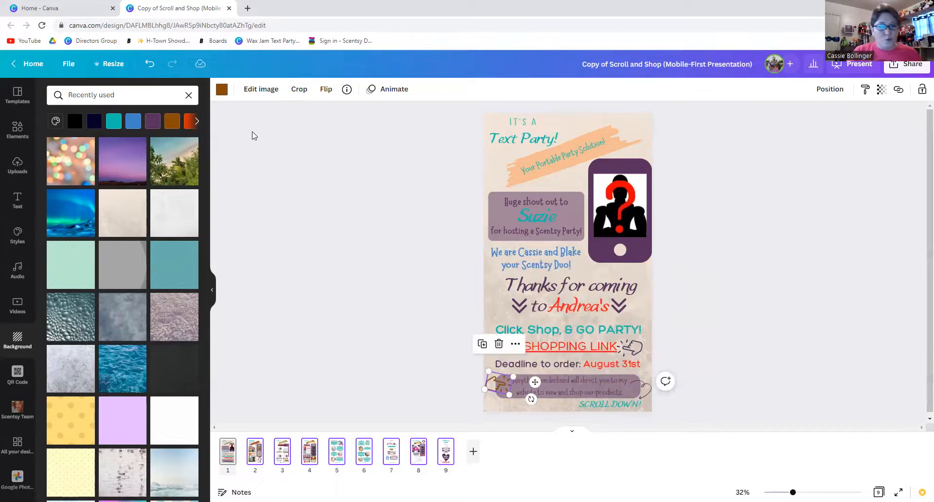
left_click(222, 90)
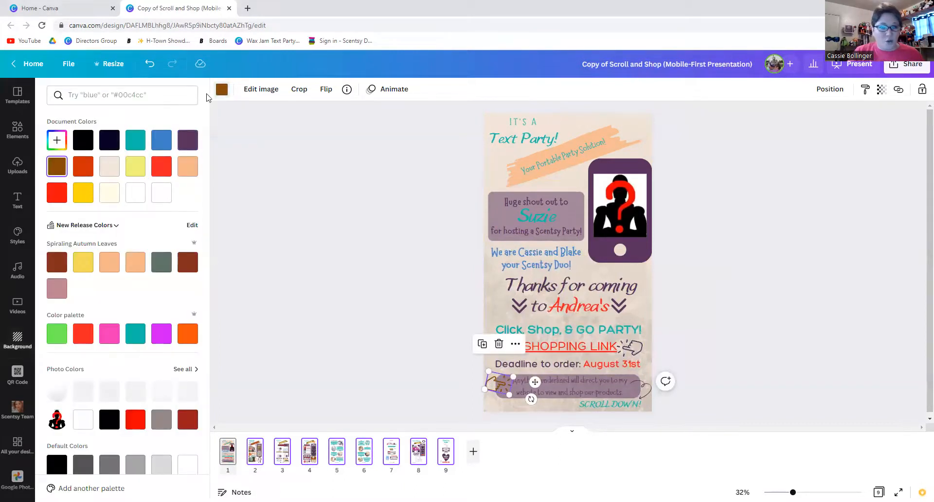
left_click(135, 140)
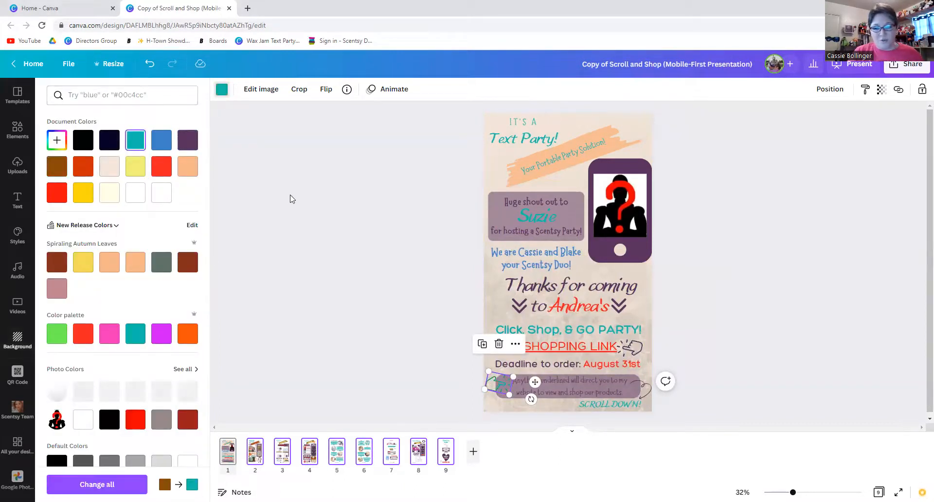
left_click(289, 199)
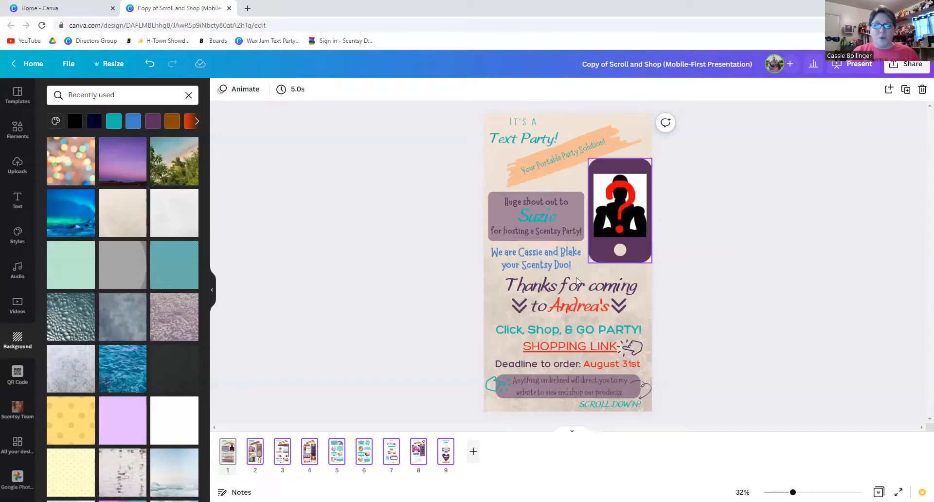
left_click(530, 289)
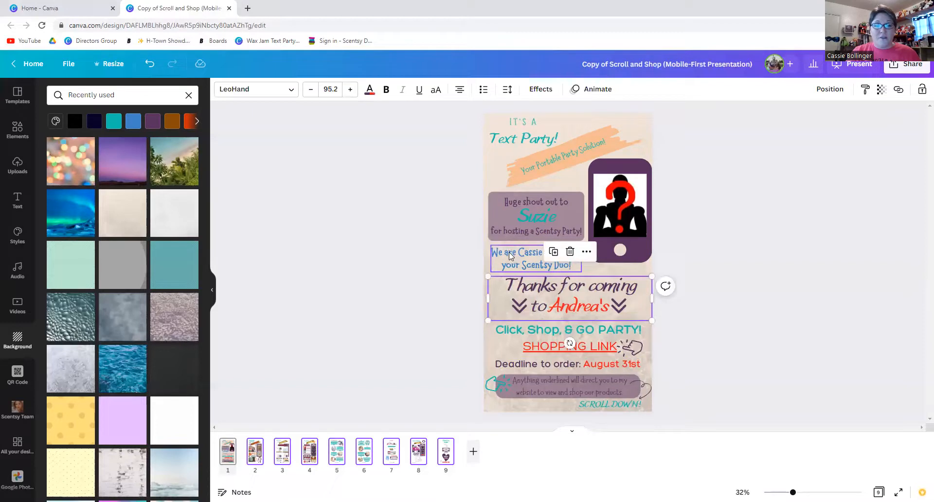
left_click(534, 217)
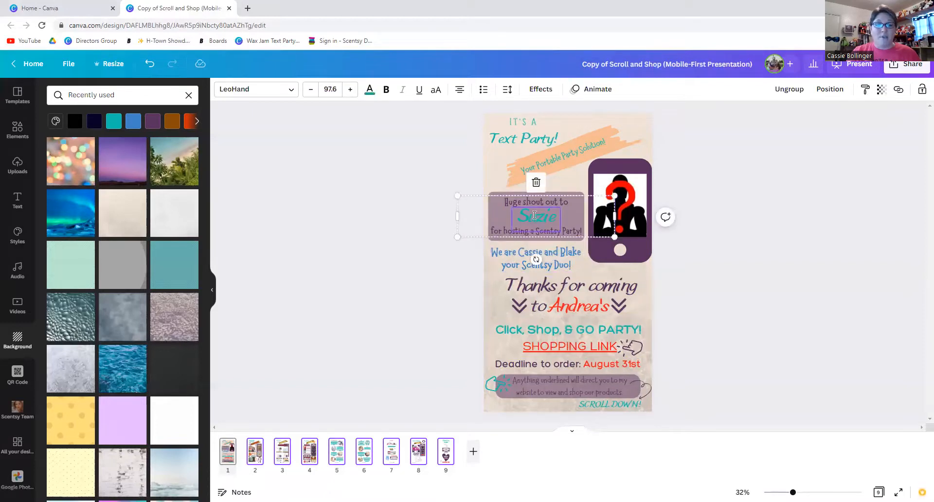
double_click(534, 216)
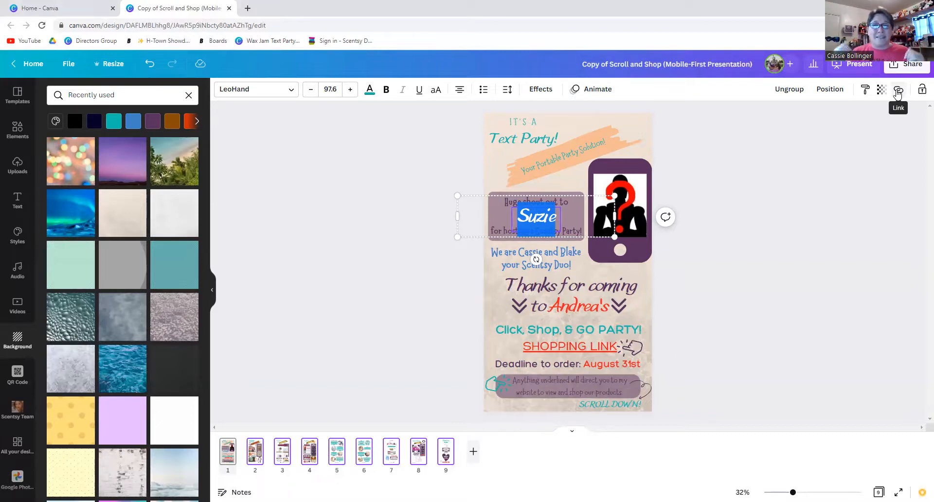
left_click(780, 136)
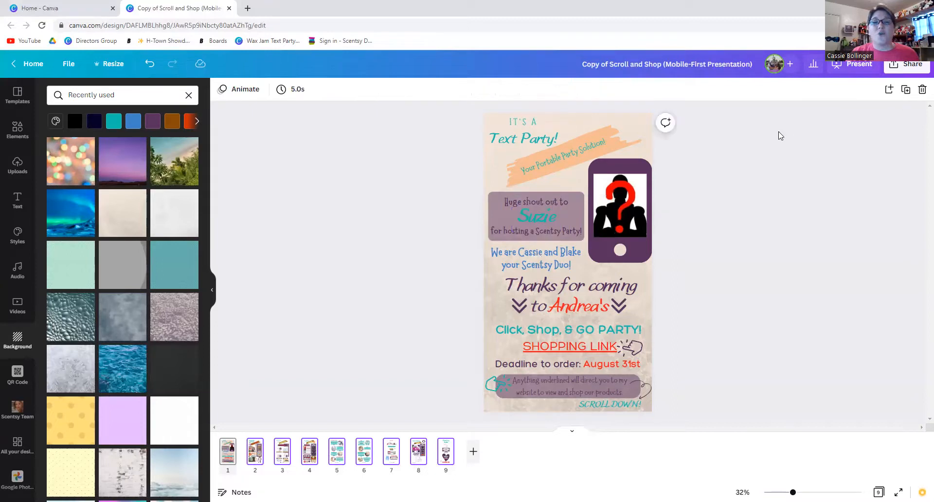
left_click(640, 195)
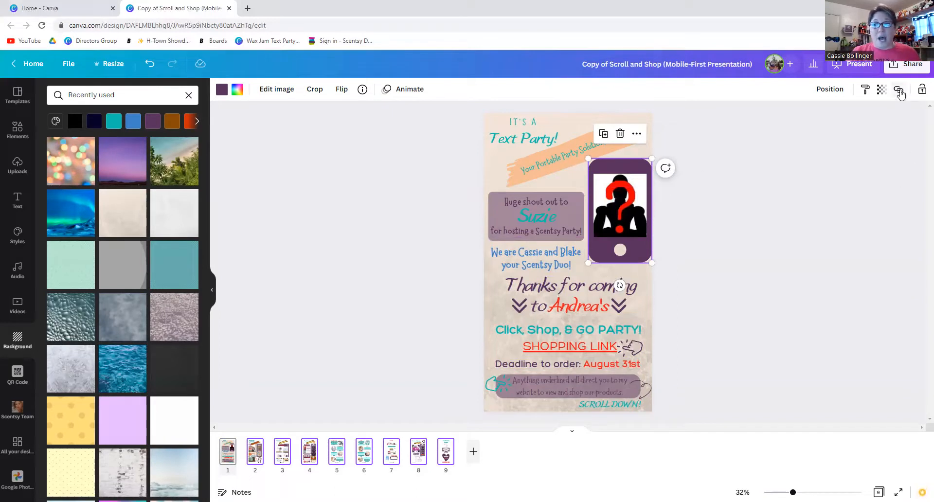
left_click(899, 90)
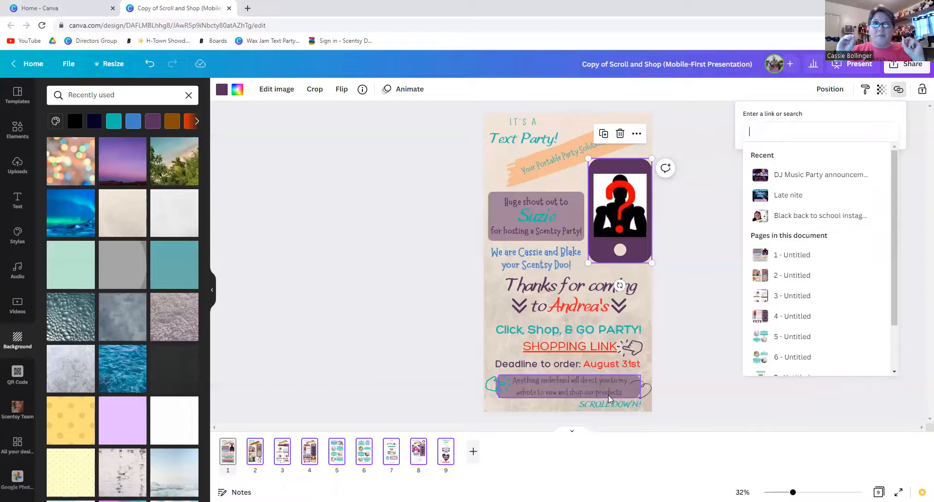
left_click(360, 296)
left_click(360, 296)
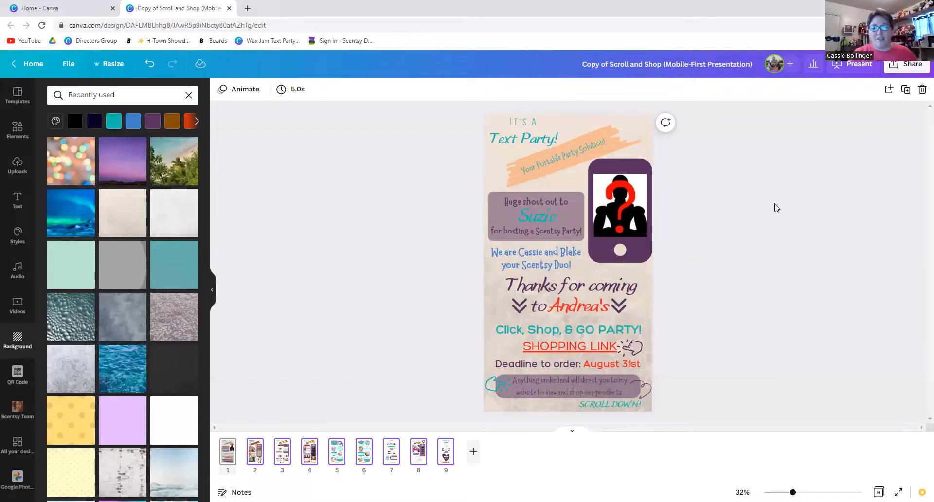
From the Share menu's full options list, choose to publish the Text Party design as a website.
left_click(901, 64)
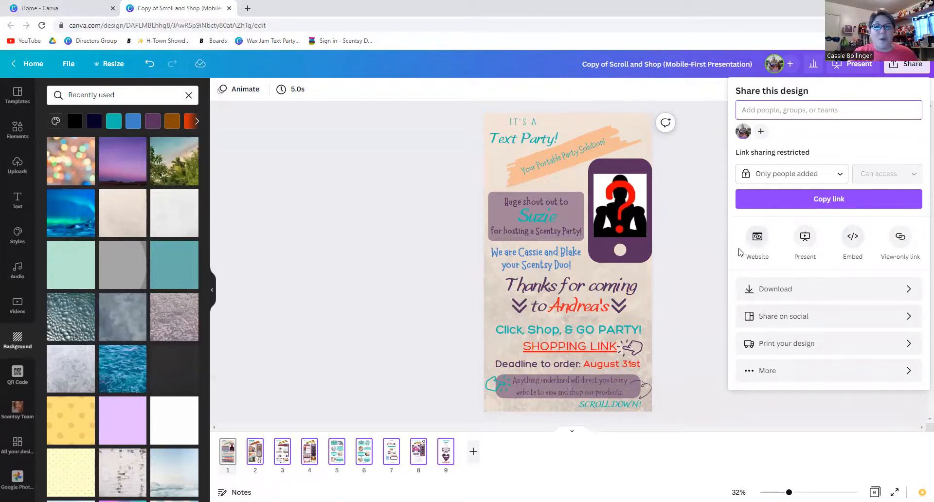
left_click(771, 375)
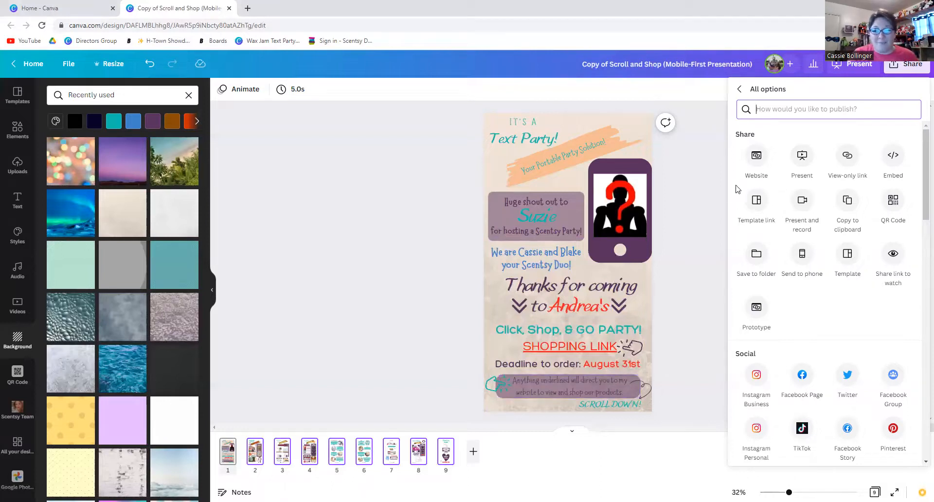
left_click(756, 155)
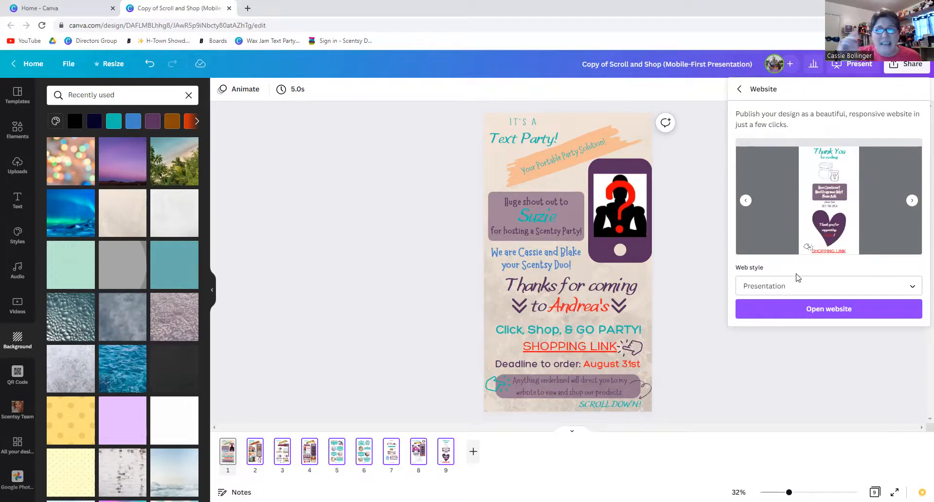
Change the web style from Presentation to Scrolling and view the published site in a new tab.
left_click(799, 287)
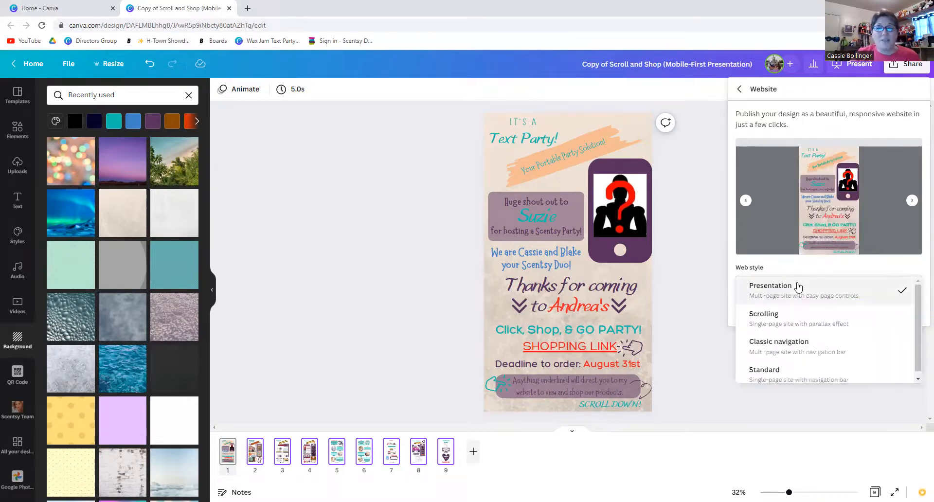
left_click(777, 320)
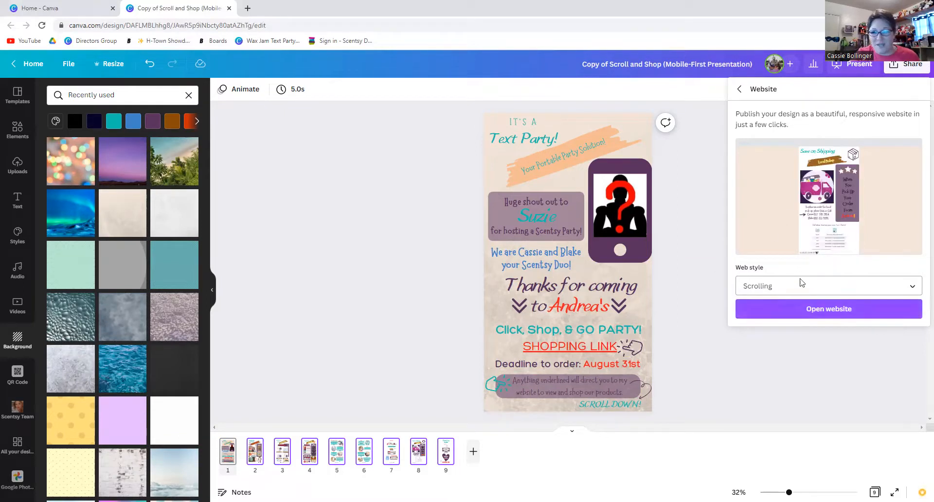
left_click(833, 316)
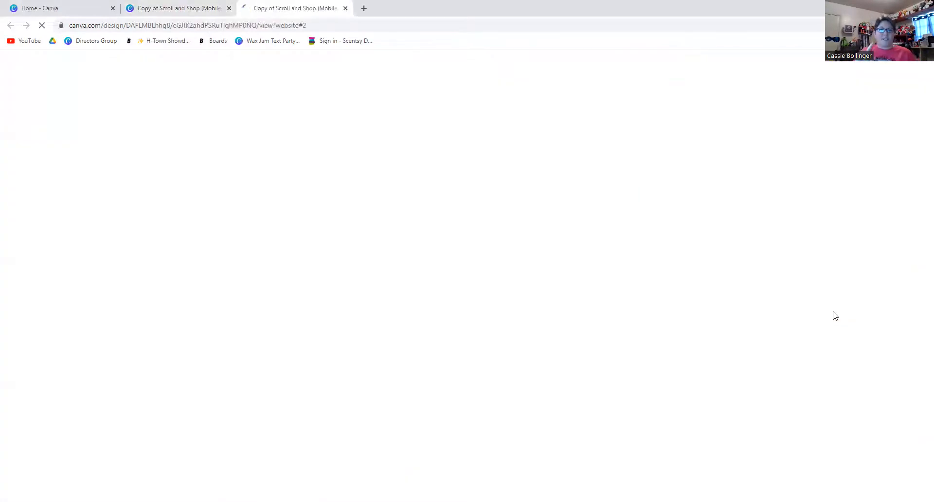